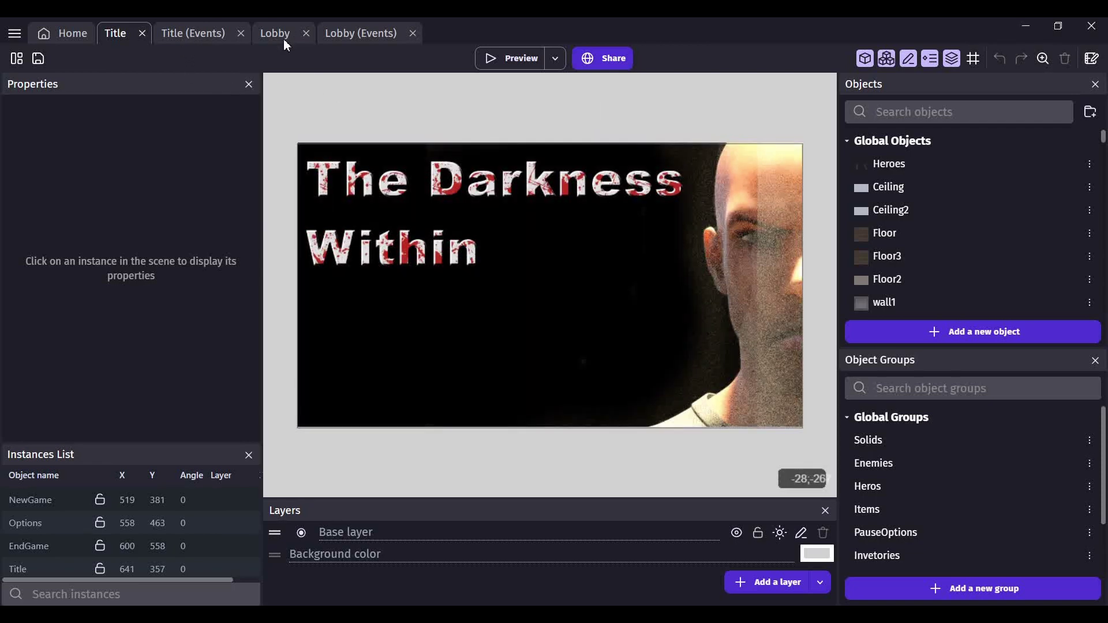
Step: Preview the Title scene to check its title screen, and close the preview window
{"action": "left_click", "coordinate": [508, 67]}
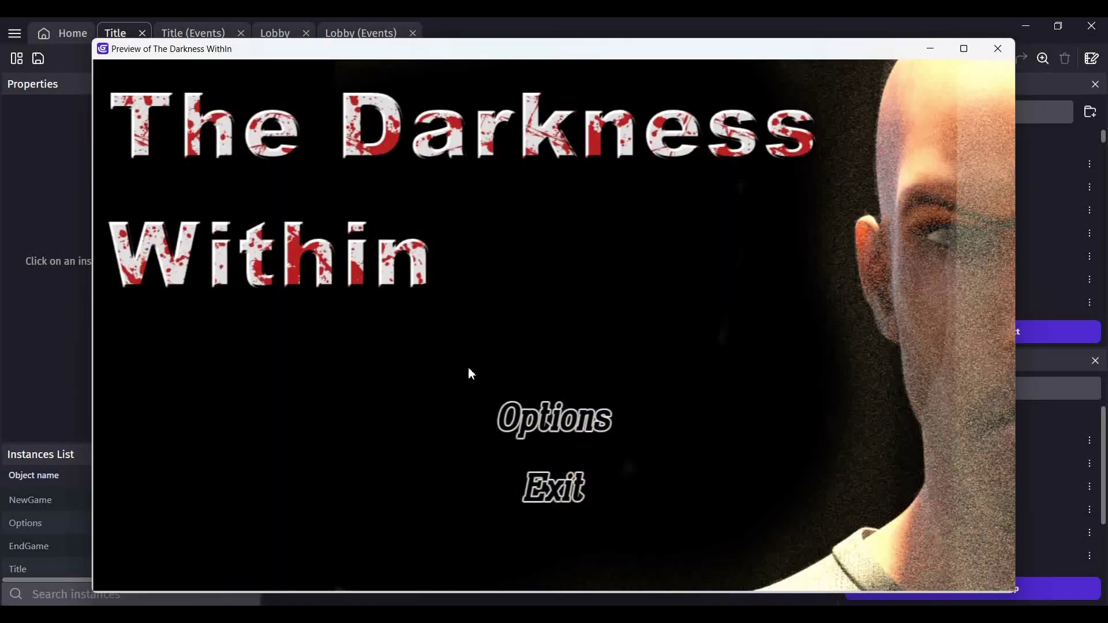
{"action": "left_click", "coordinate": [997, 50]}
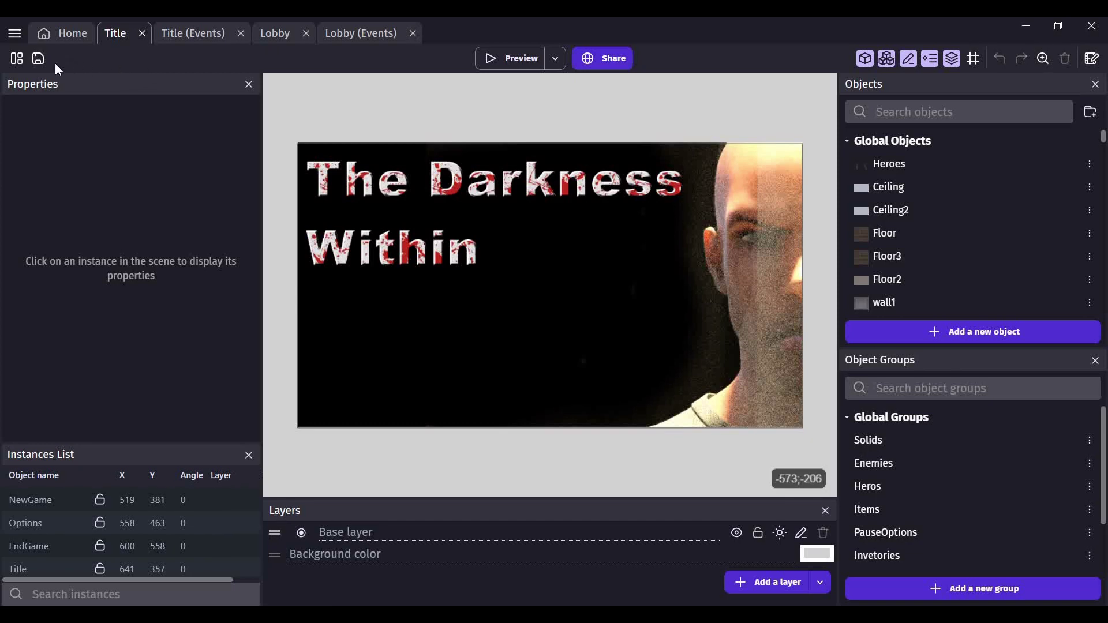
{"action": "left_click", "coordinate": [17, 60]}
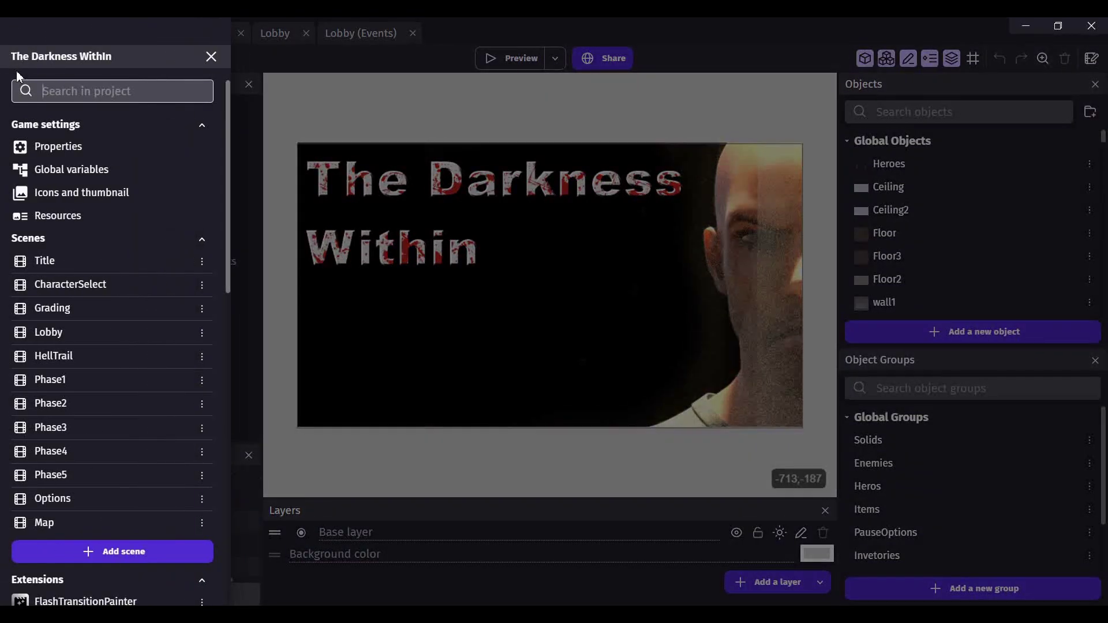
{"action": "left_click", "coordinate": [109, 379]}
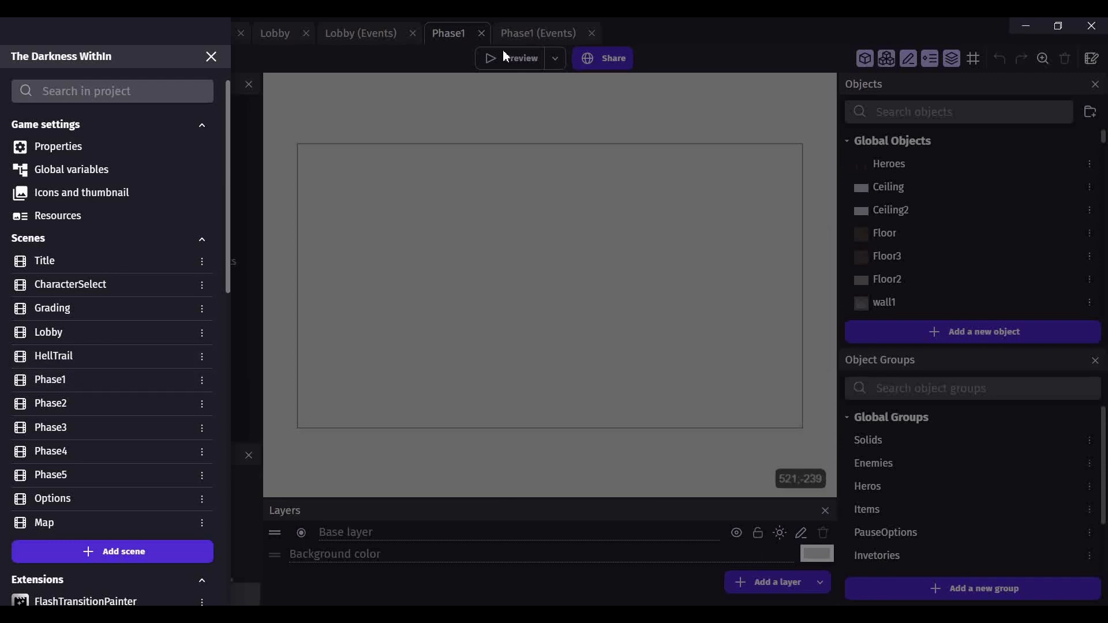
{"action": "left_click", "coordinate": [456, 42]}
{"action": "left_click", "coordinate": [482, 33]}
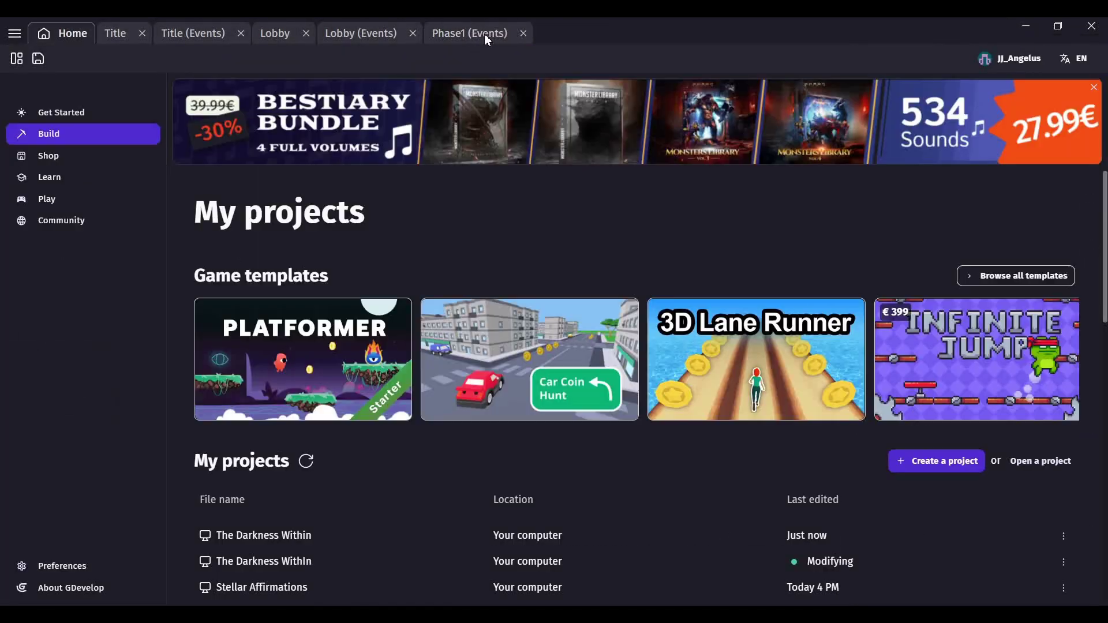
{"action": "left_click", "coordinate": [523, 34]}
Step: Preview the Lobby scene to check its gameplay and HUD, and close the preview window
{"action": "left_click", "coordinate": [366, 35]}
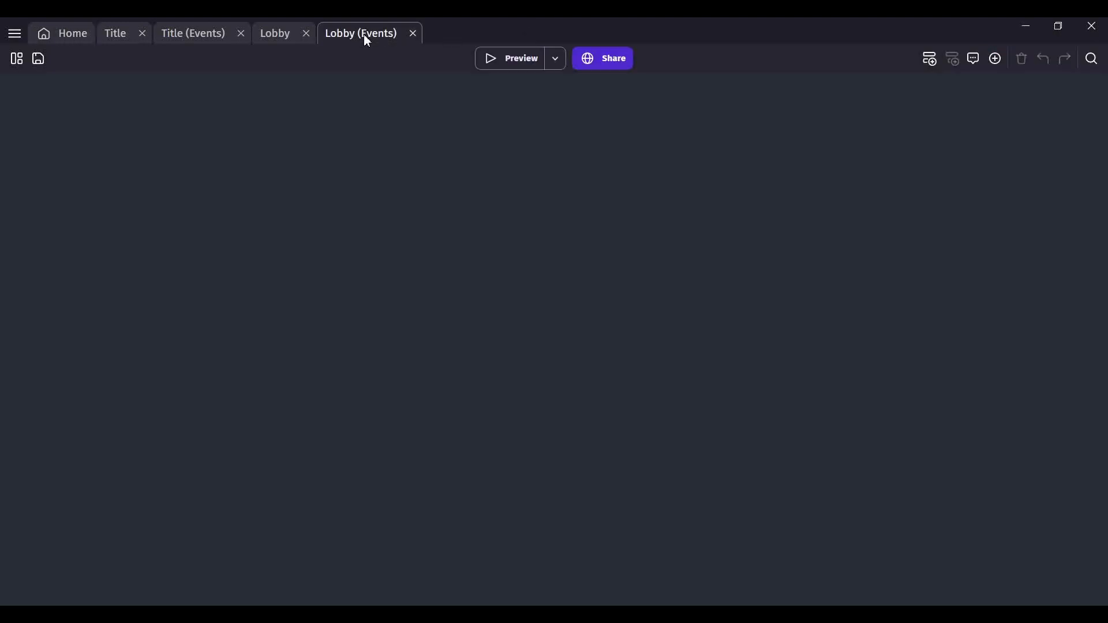
{"action": "left_click", "coordinate": [277, 36]}
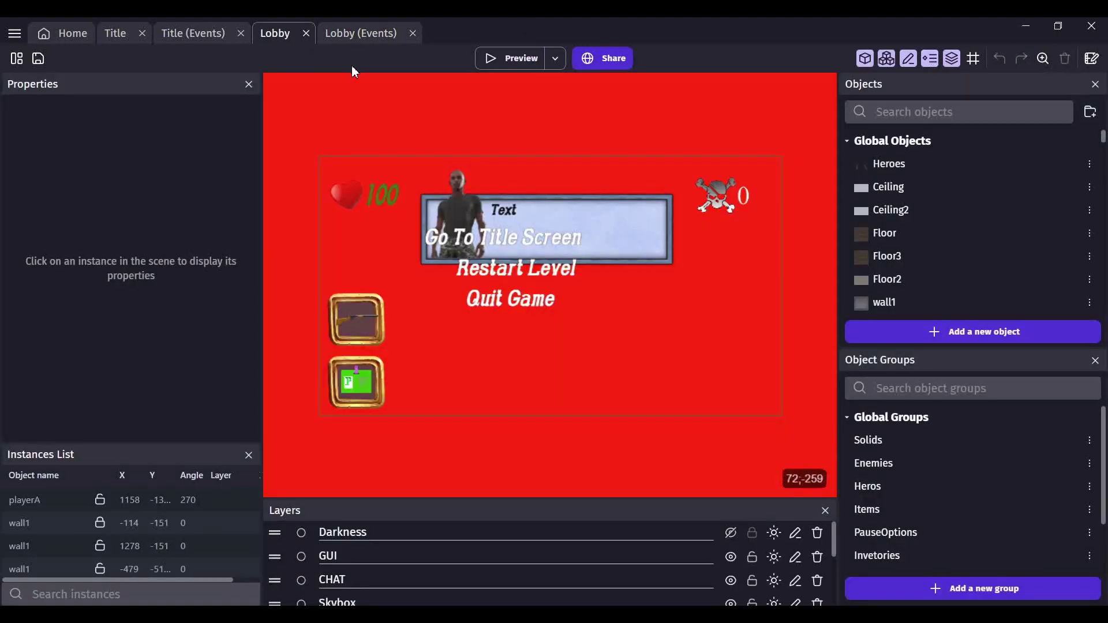
{"action": "left_click", "coordinate": [515, 65]}
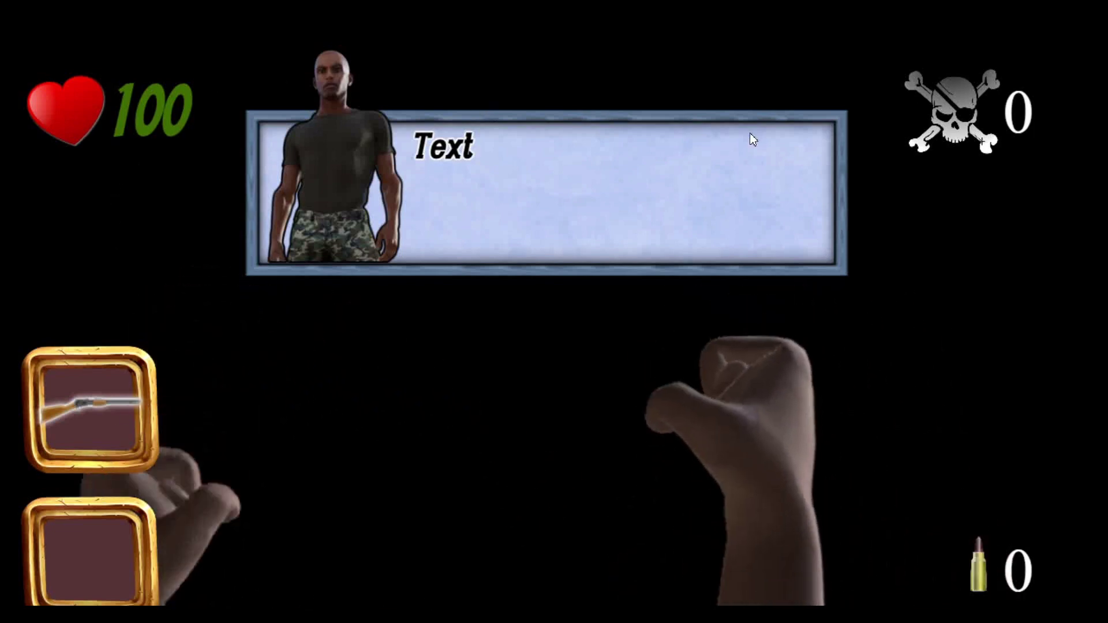
{"action": "key", "text": "Escape"}
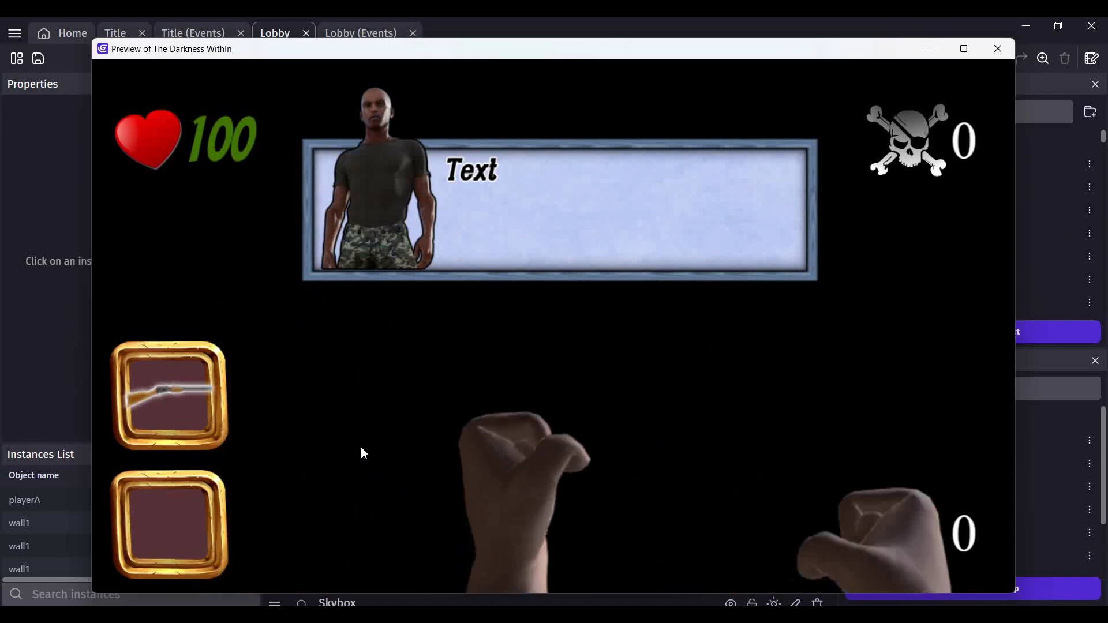
{"action": "left_click", "coordinate": [993, 52]}
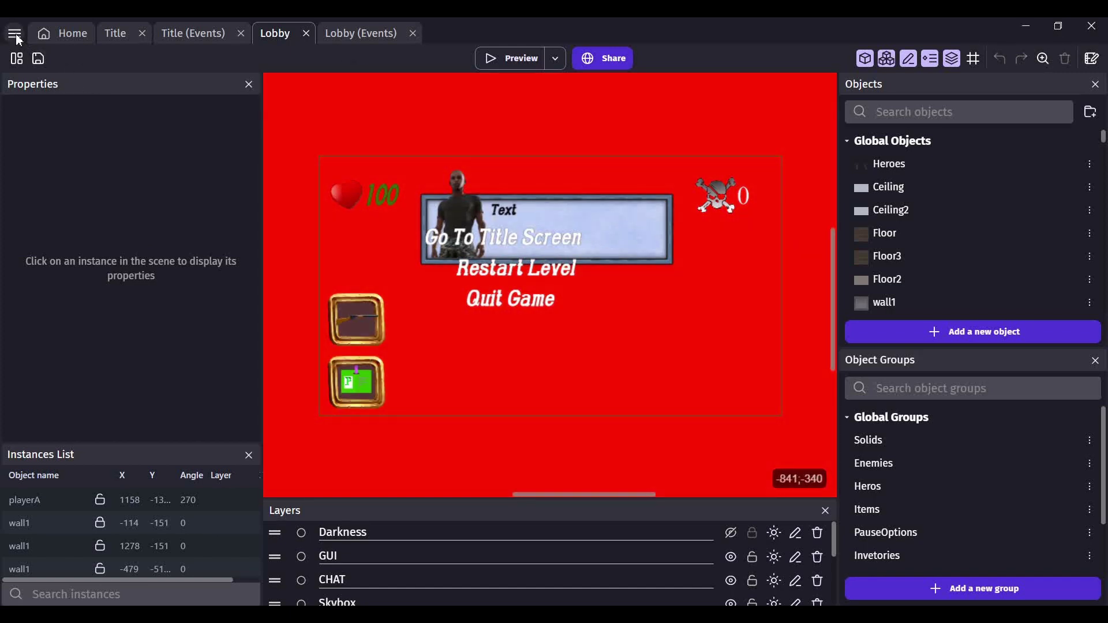
Step: Close the current project and open the recent project file The Darkness WithIn\The Darkness Within.json
{"action": "left_click", "coordinate": [14, 33]}
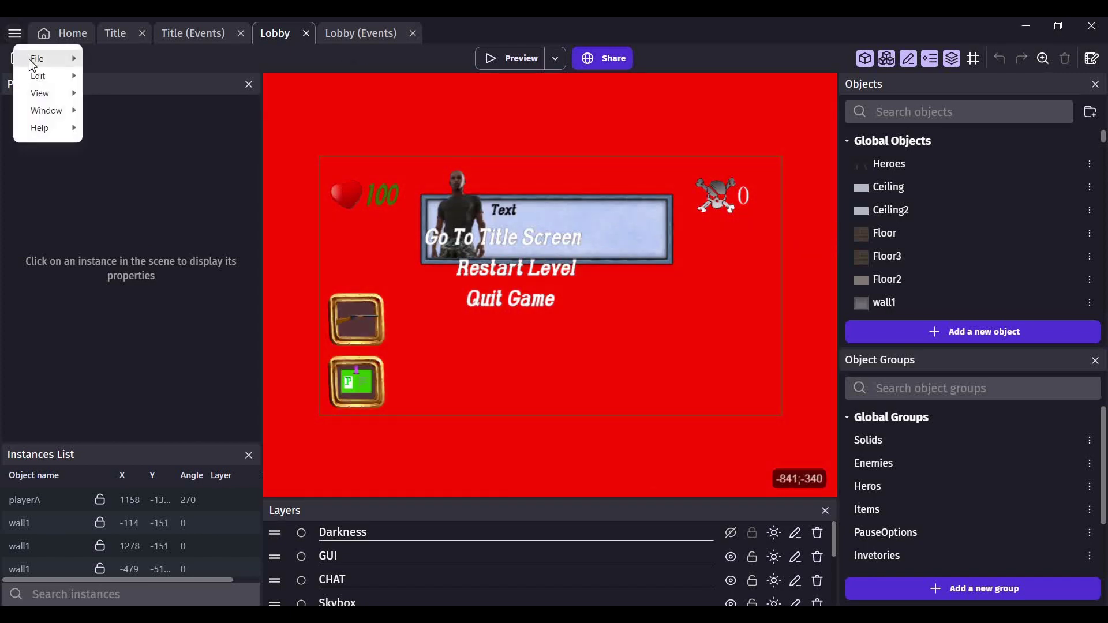
{"action": "mouse_move", "coordinate": [60, 66]}
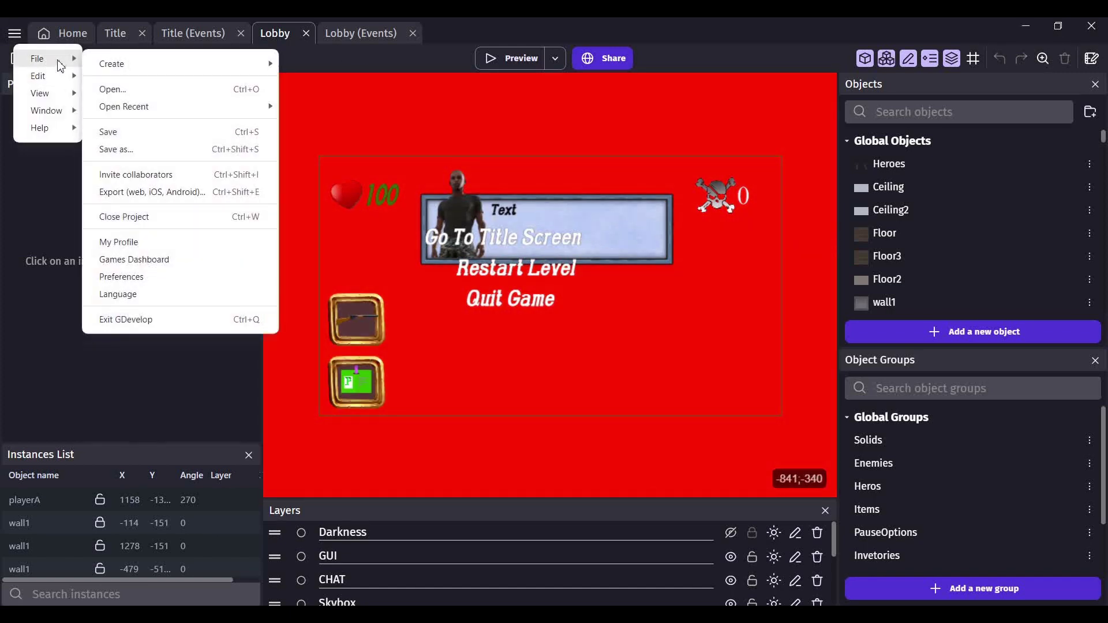
{"action": "left_click", "coordinate": [124, 217]}
{"action": "left_click", "coordinate": [15, 33]}
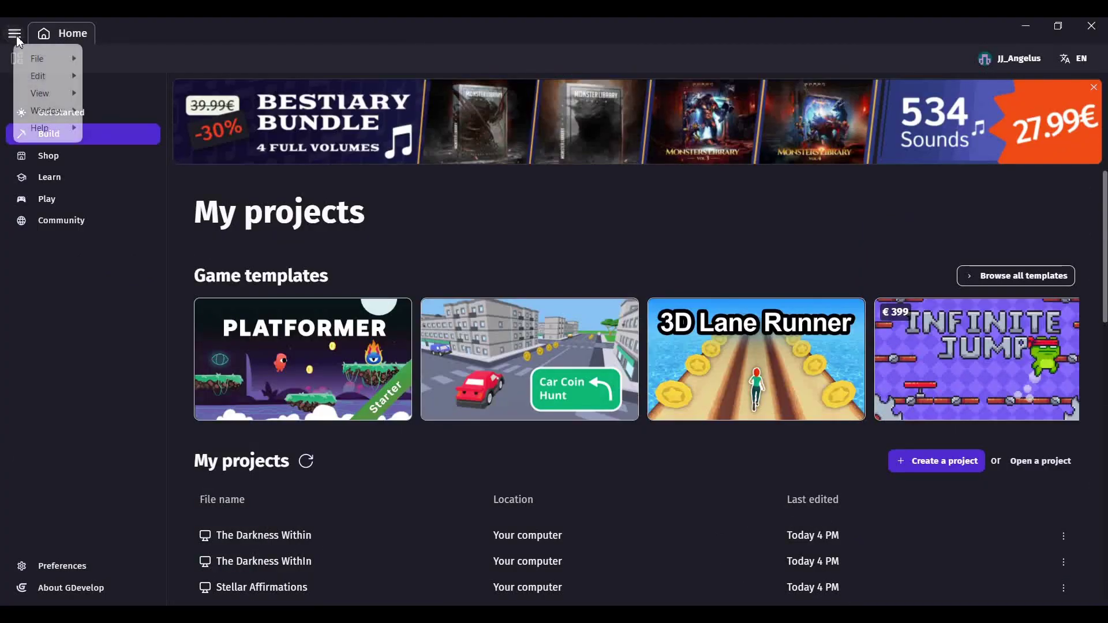
{"action": "mouse_move", "coordinate": [36, 58]}
{"action": "mouse_move", "coordinate": [138, 106]}
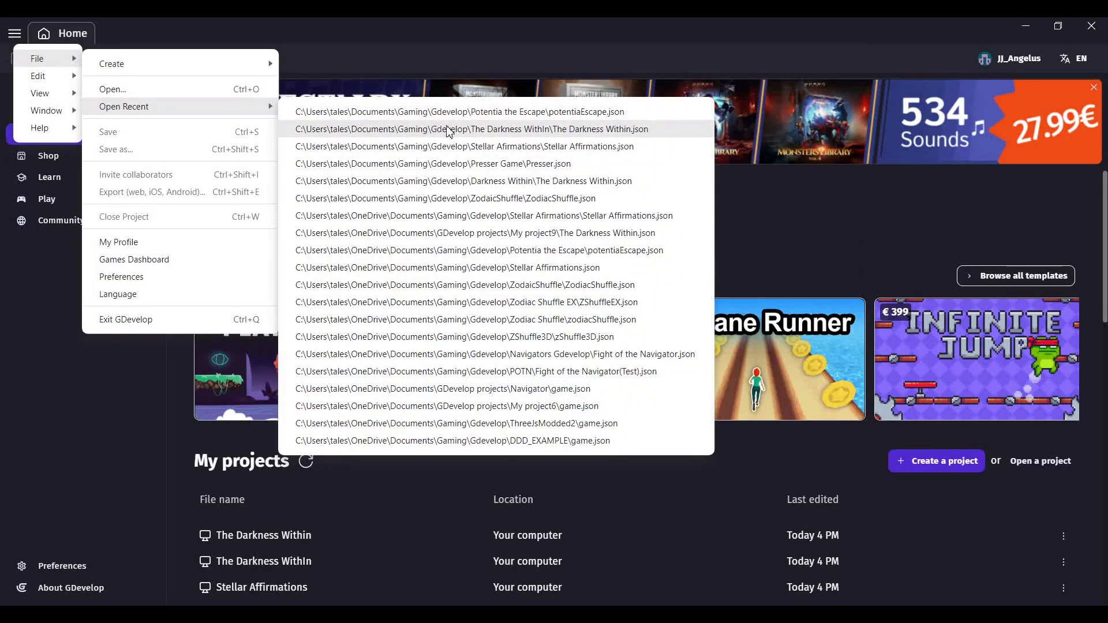
{"action": "left_click", "coordinate": [449, 129]}
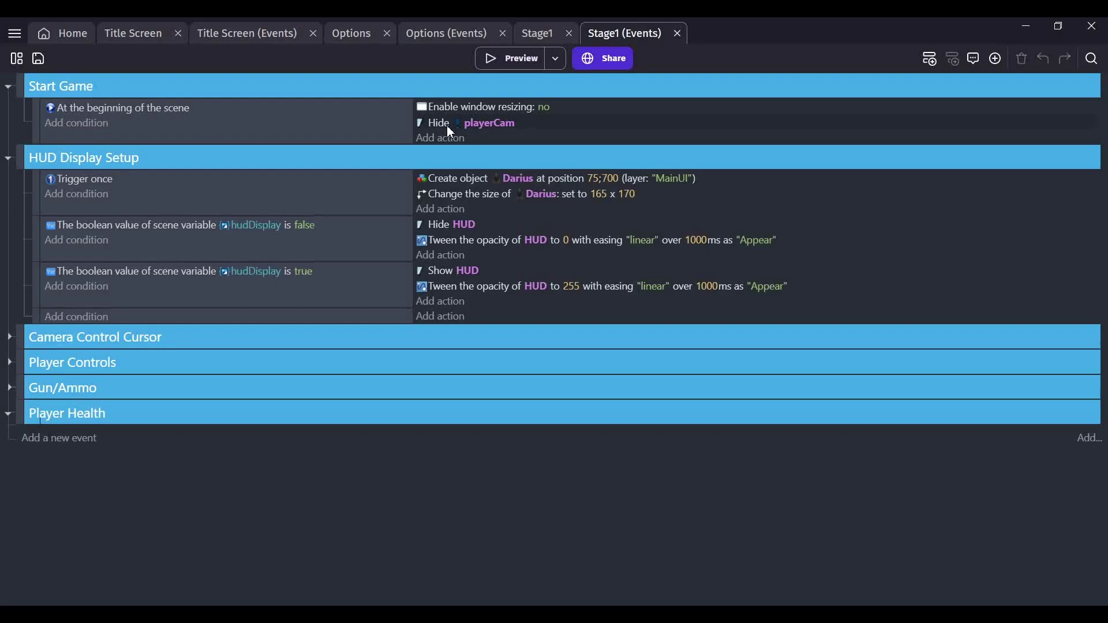
Step: Preview the Title Screen scene and test the game options, setting the difficulty to Crucial and moving the sound slider
{"action": "left_click", "coordinate": [149, 33]}
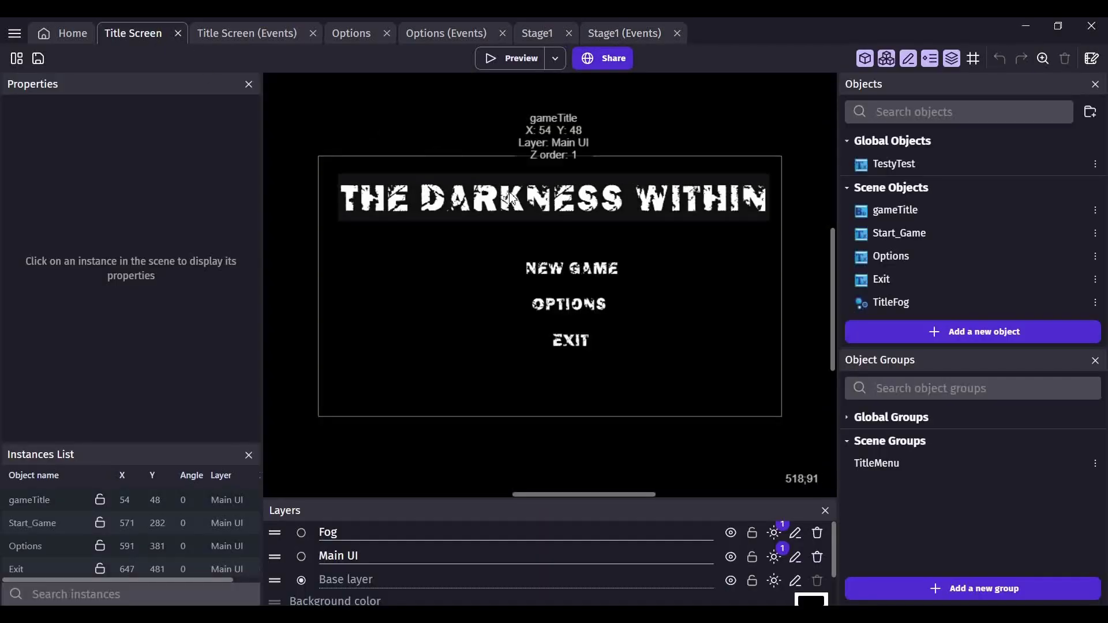
{"action": "left_click", "coordinate": [524, 65]}
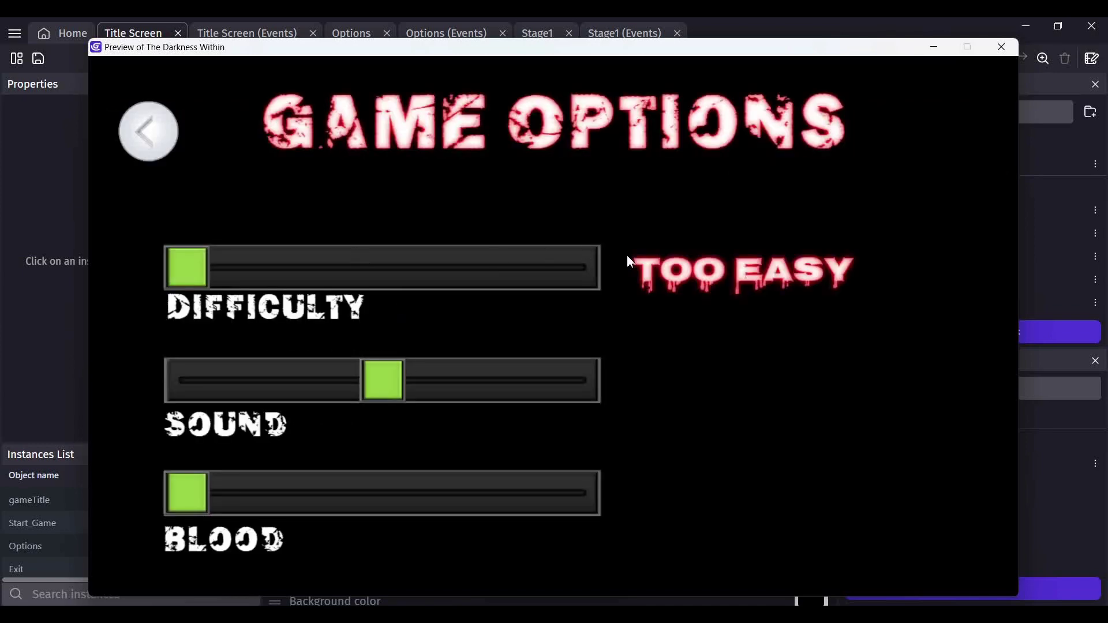
{"action": "left_click", "coordinate": [282, 271]}
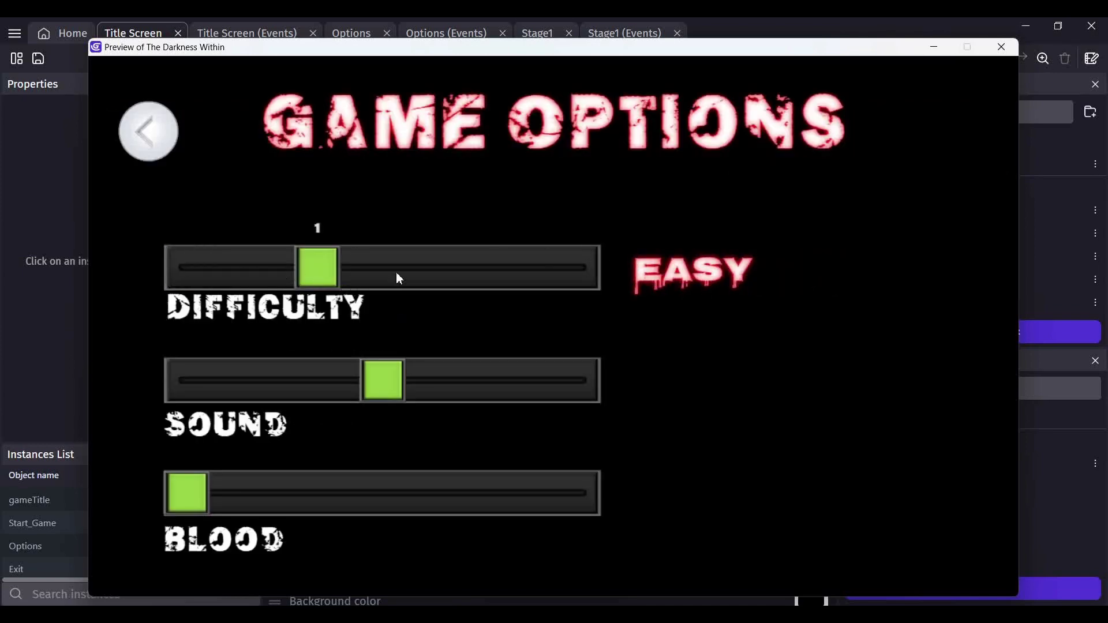
{"action": "left_click", "coordinate": [430, 267]}
{"action": "left_click", "coordinate": [535, 267]}
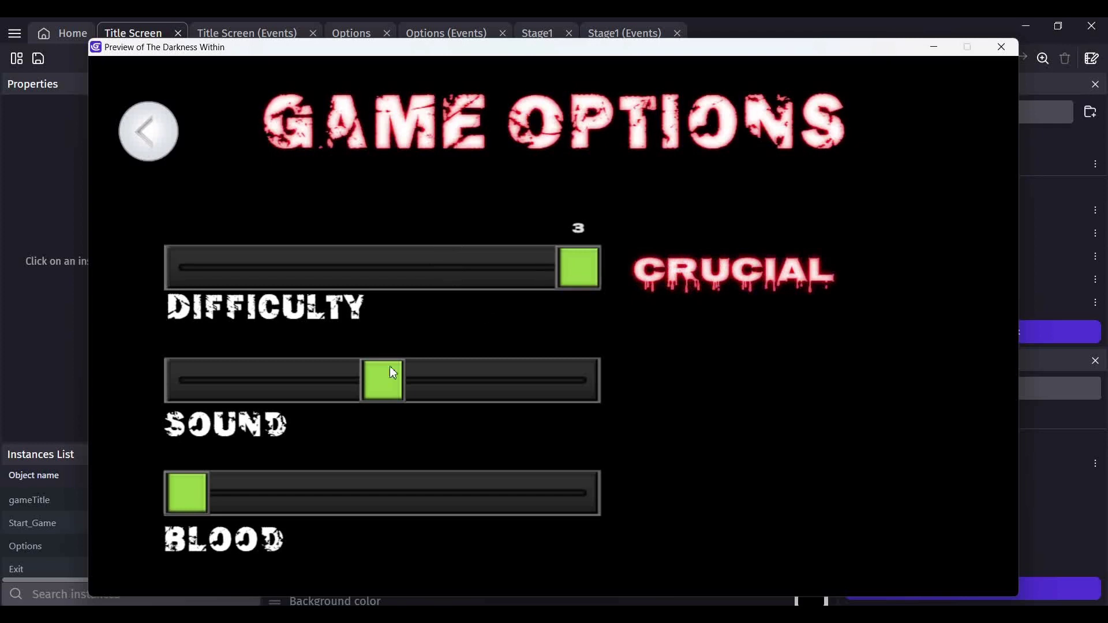
{"action": "mouse_move", "coordinate": [285, 389]}
{"action": "left_click_drag", "start_coordinate": [340, 380], "coordinate": [410, 398]}
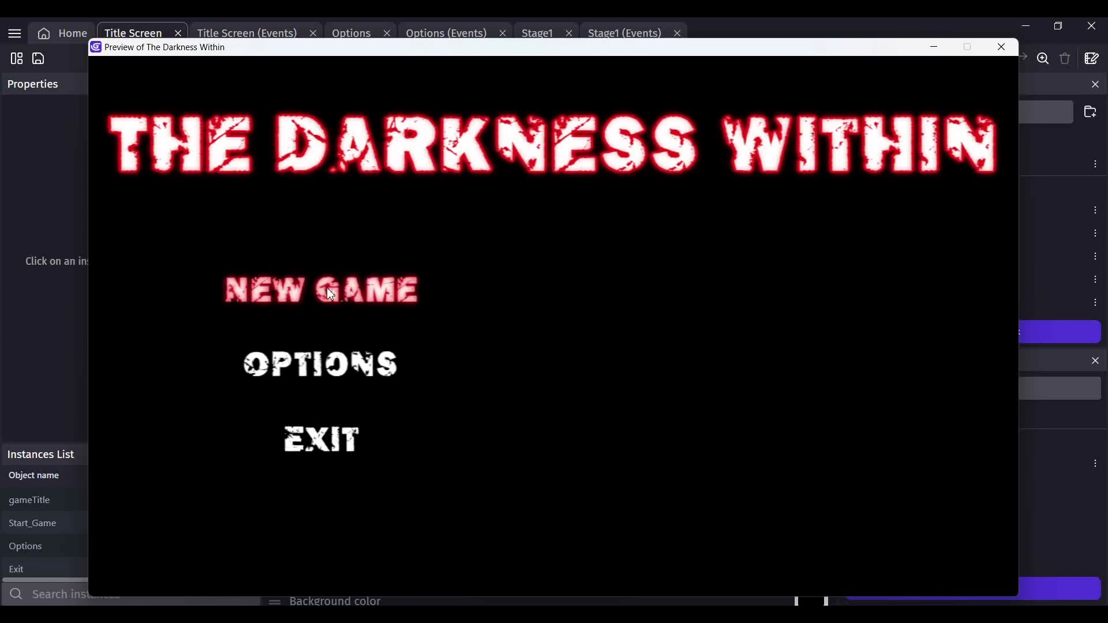
Step: Minimize the running preview and examine the project's scene list and the Stage1 scene layout
{"action": "left_click", "coordinate": [937, 48]}
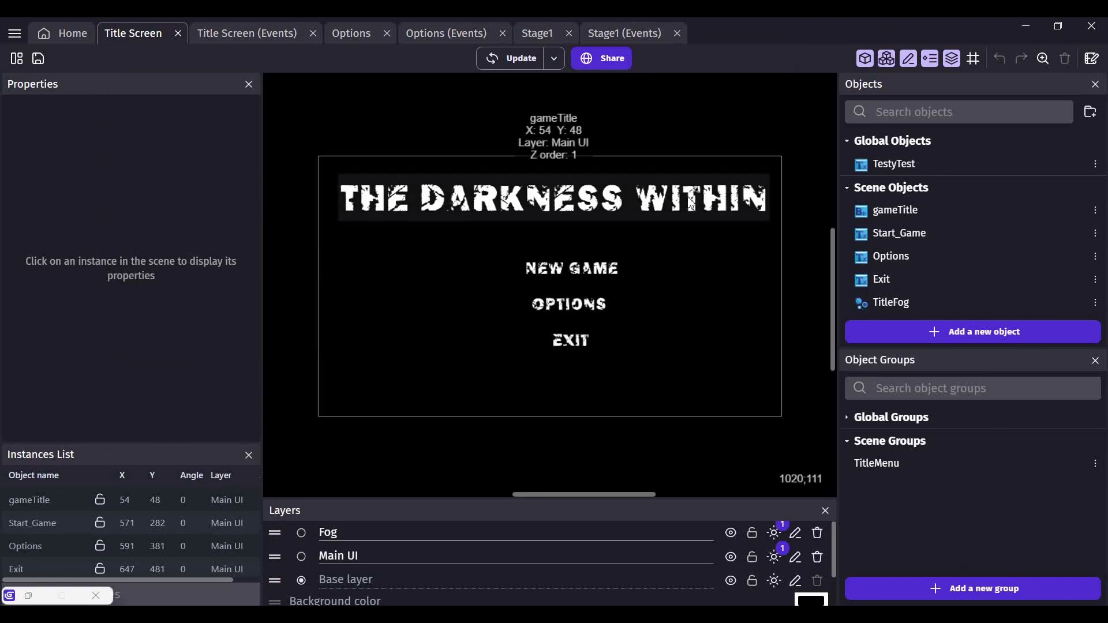
{"action": "left_click", "coordinate": [546, 36]}
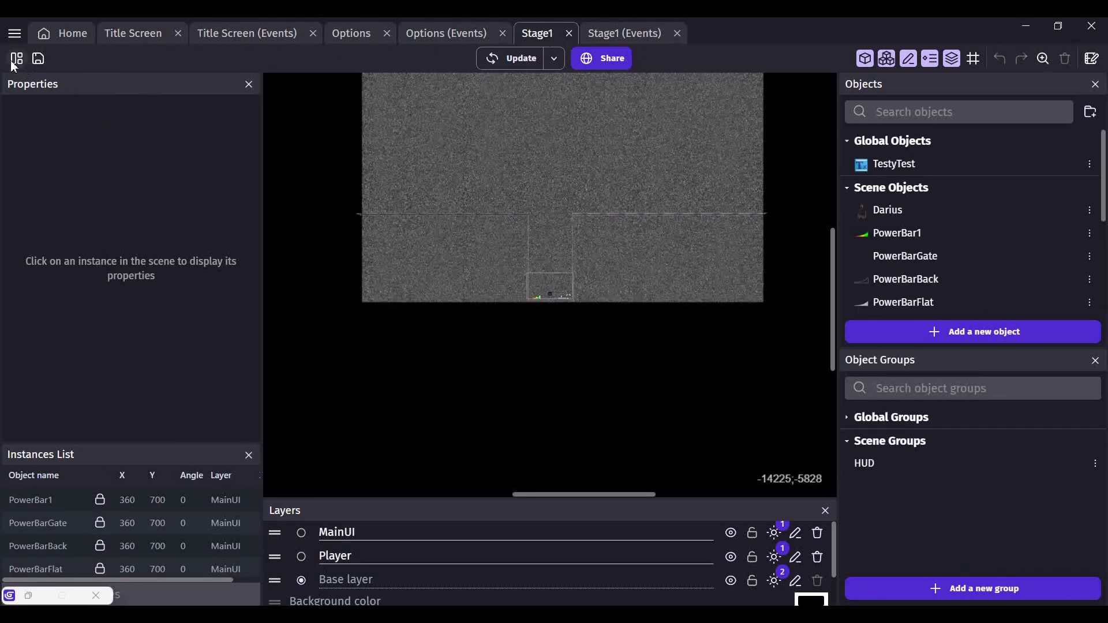
{"action": "left_click", "coordinate": [15, 33]}
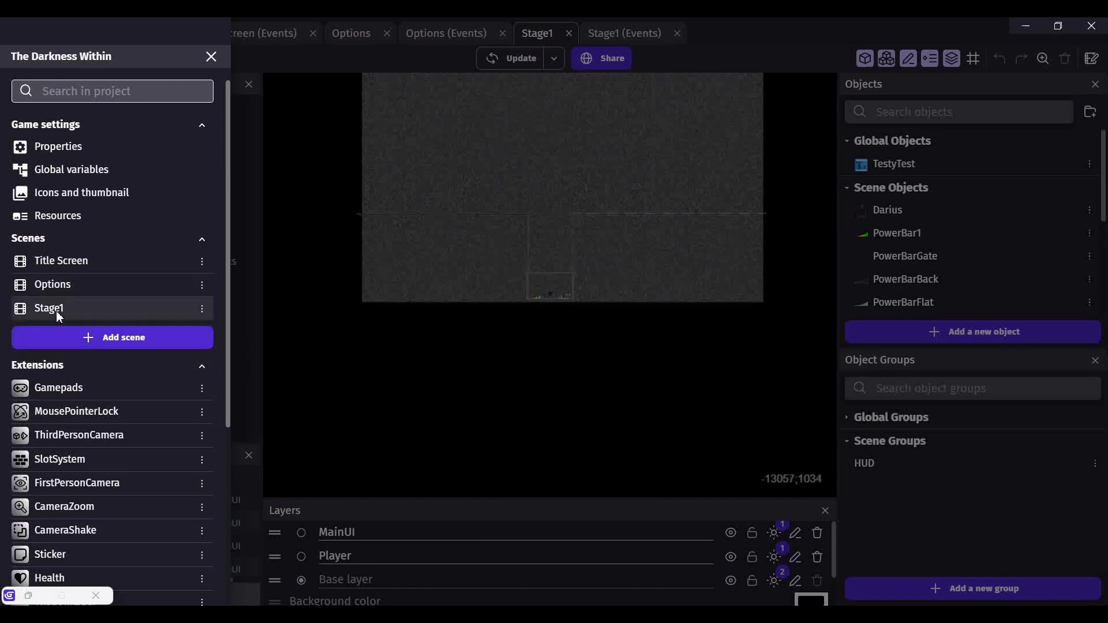
{"action": "left_click", "coordinate": [414, 195]}
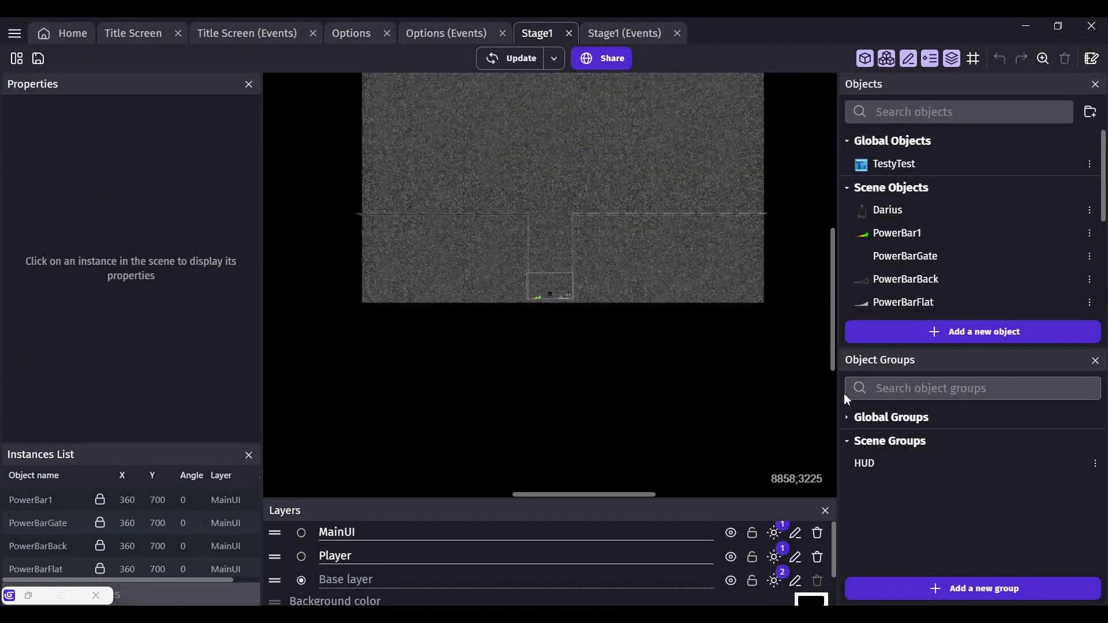
{"action": "left_click_drag", "start_coordinate": [833, 327], "coordinate": [815, 229]}
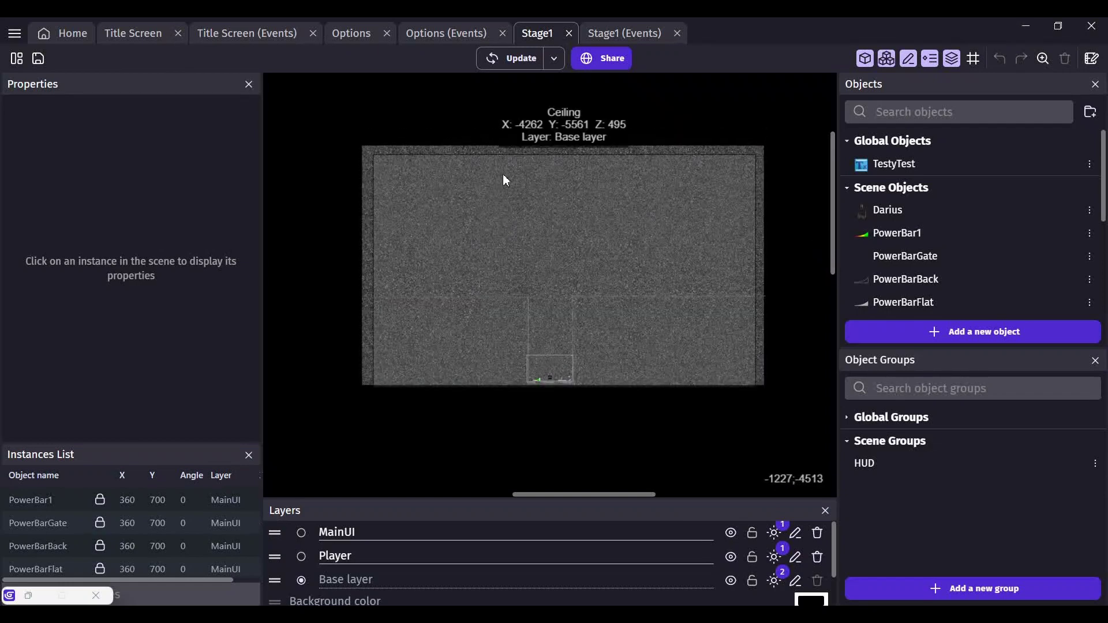
Step: Open the Stage1 events and expand the Camera Control Cursor group to review its mouse and gamepad camera events
{"action": "left_click", "coordinate": [637, 33]}
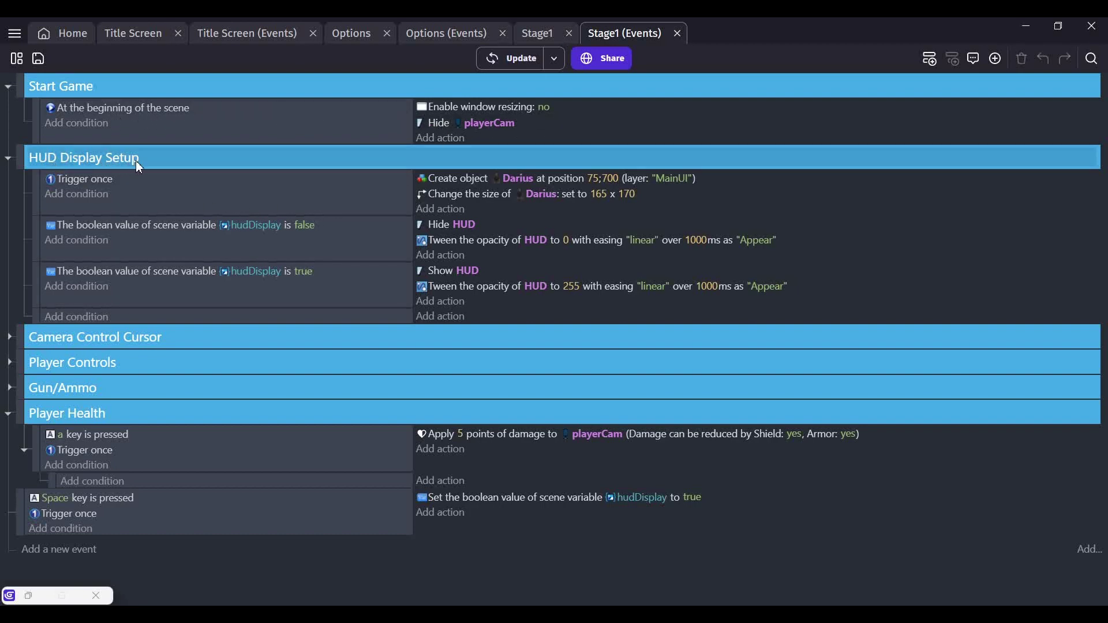
{"action": "left_click", "coordinate": [10, 340]}
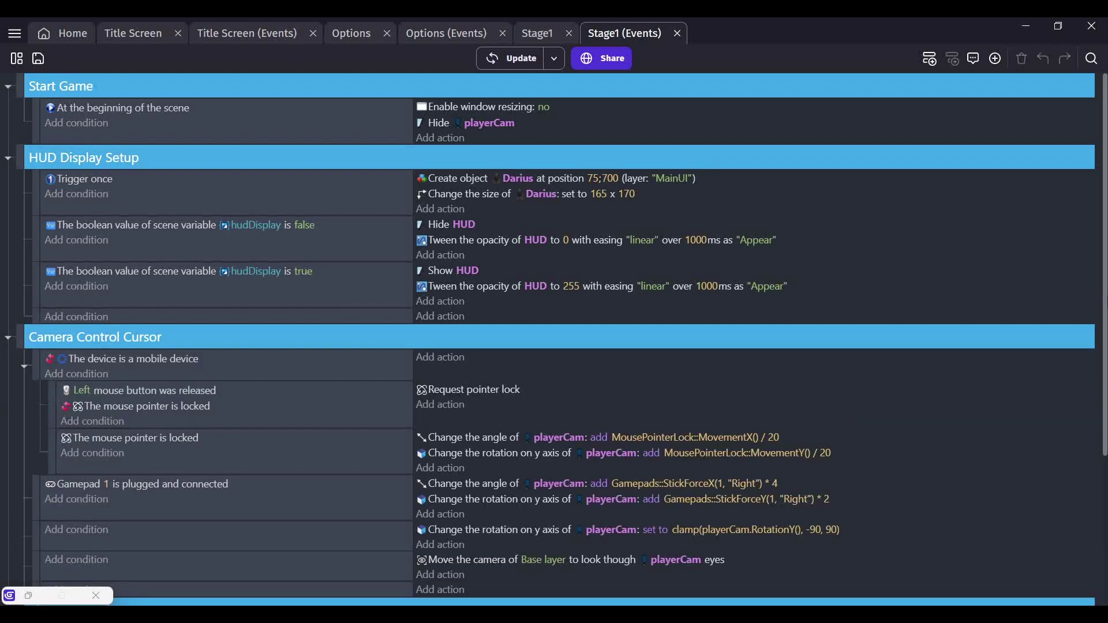
{"action": "scroll", "coordinate": [14, 345], "scroll_direction": "down", "scroll_amount": 3}
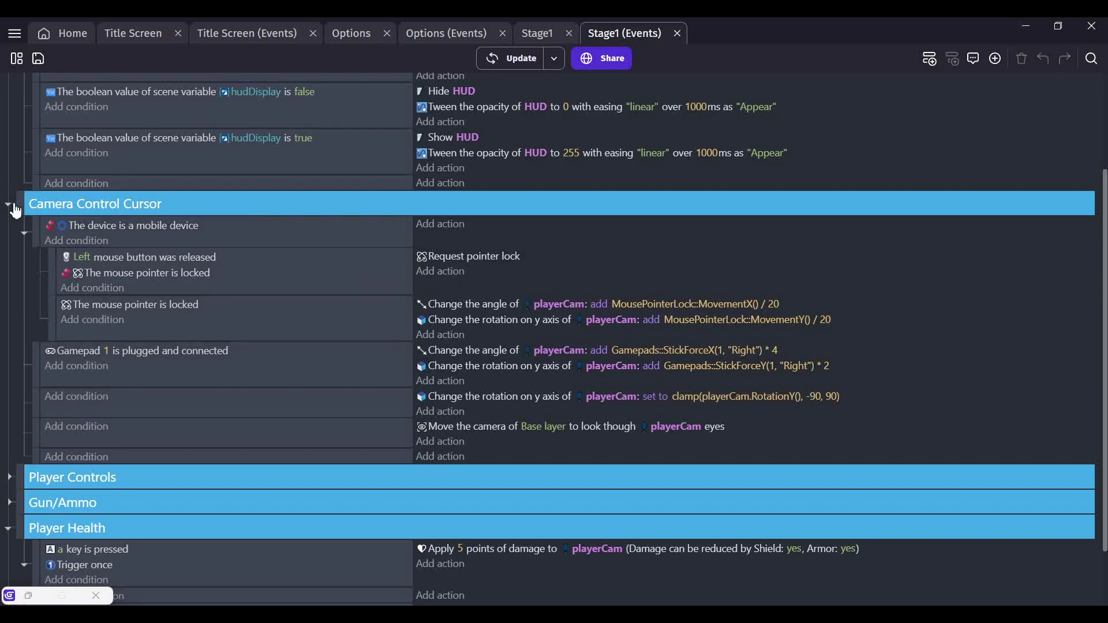
{"action": "scroll", "coordinate": [1105, 339], "scroll_direction": "down", "scroll_amount": 2}
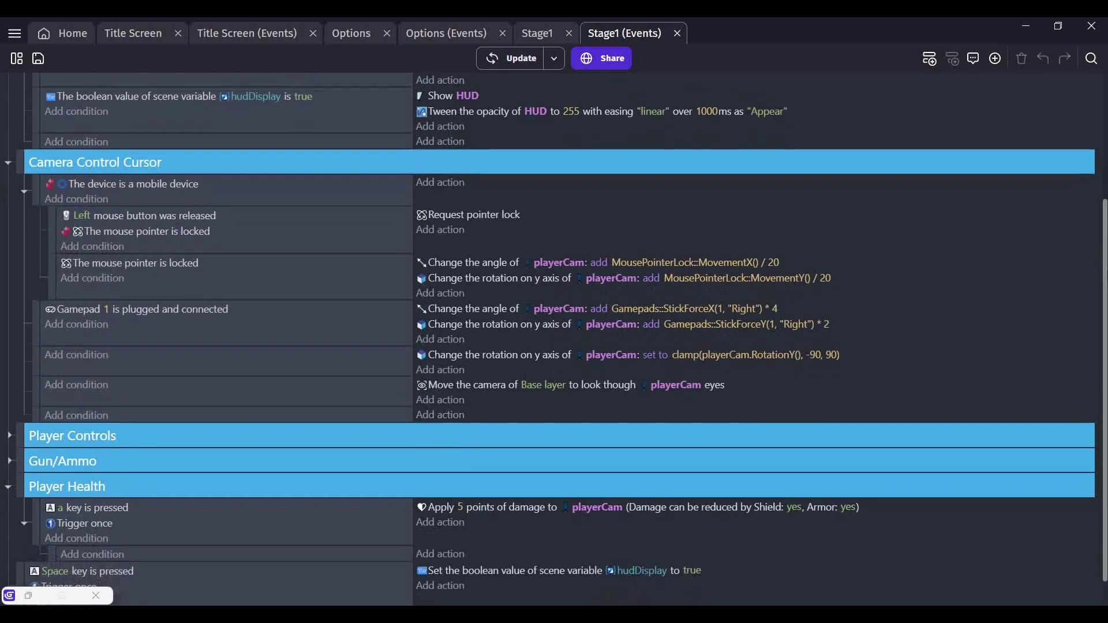
Step: Review the Player Controls group, including its keyboard sub-events, and the Gun/Ammo group, collapsing both groups when done
{"action": "left_click", "coordinate": [9, 406]}
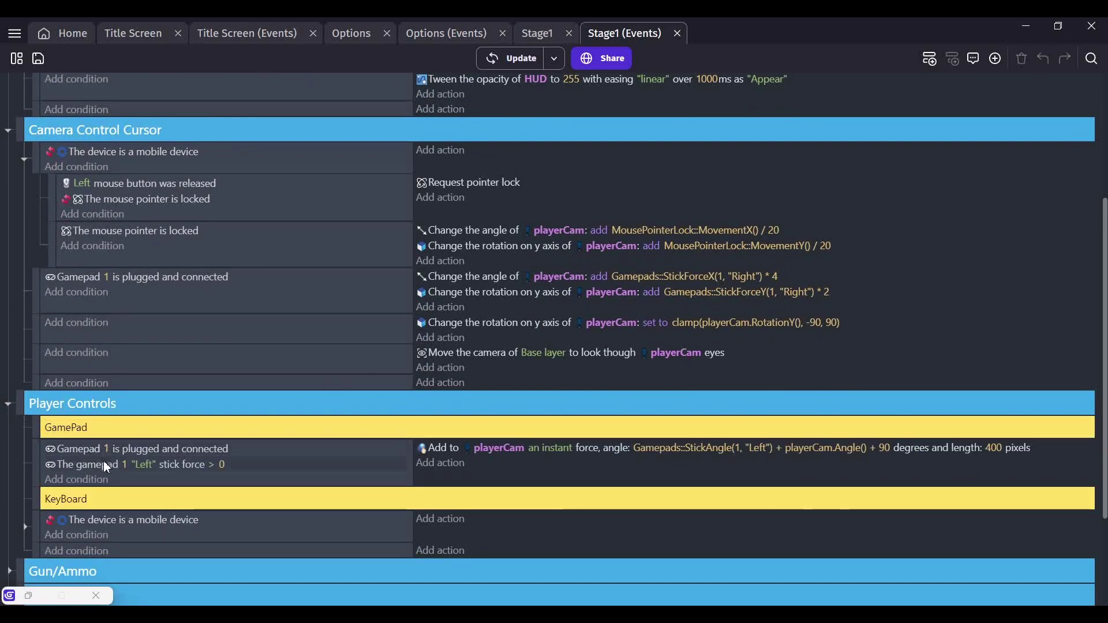
{"action": "left_click", "coordinate": [26, 527]}
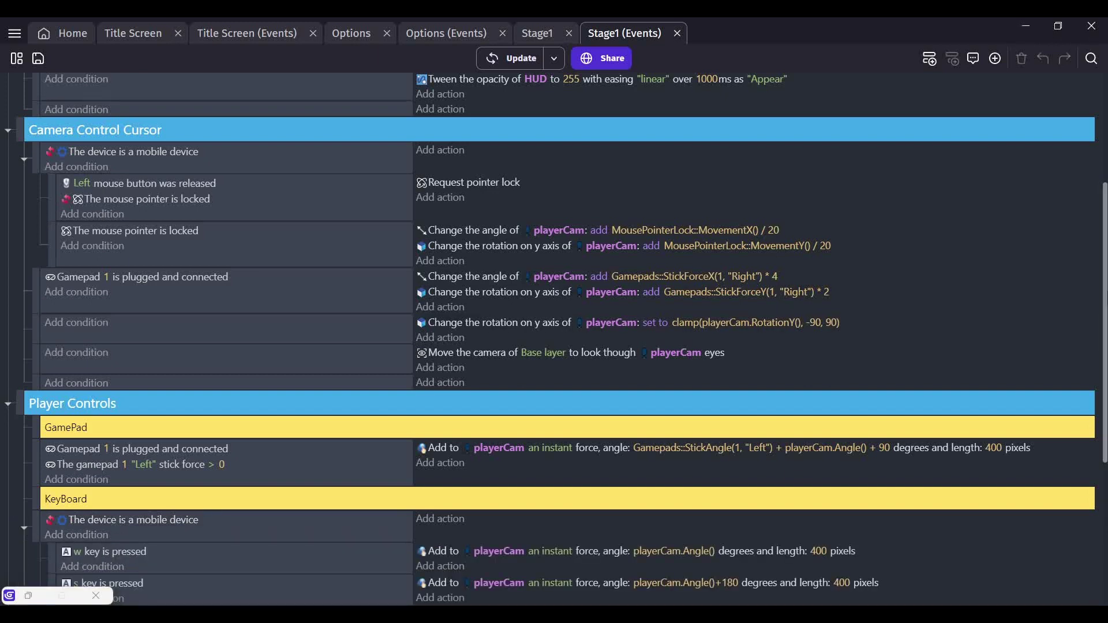
{"action": "left_click_drag", "start_coordinate": [1100, 300], "coordinate": [1100, 407]}
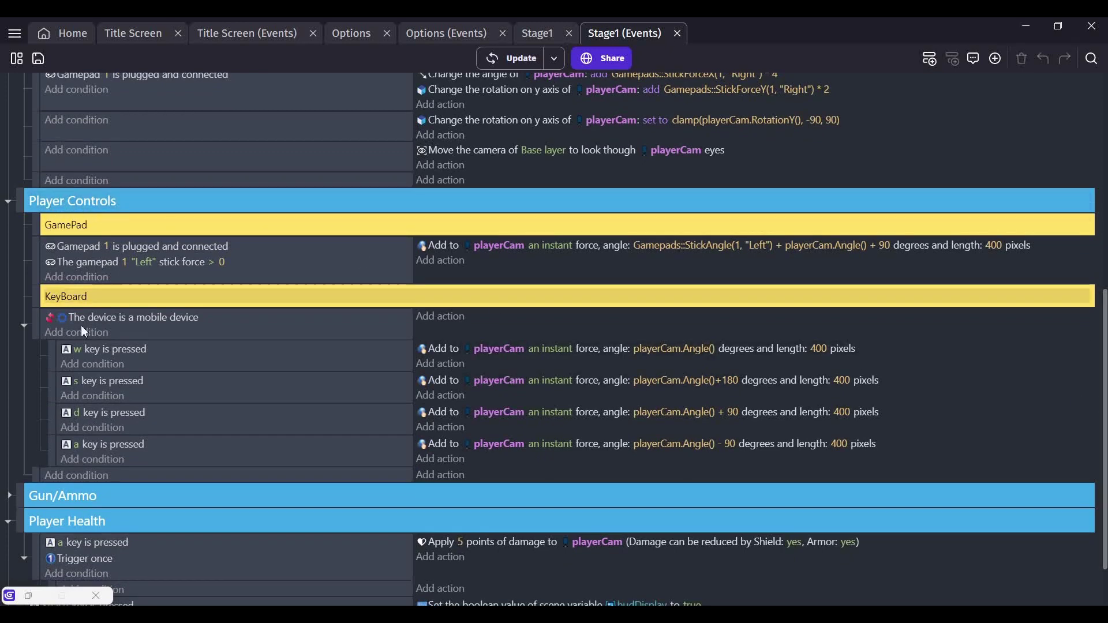
{"action": "left_click", "coordinate": [12, 205]}
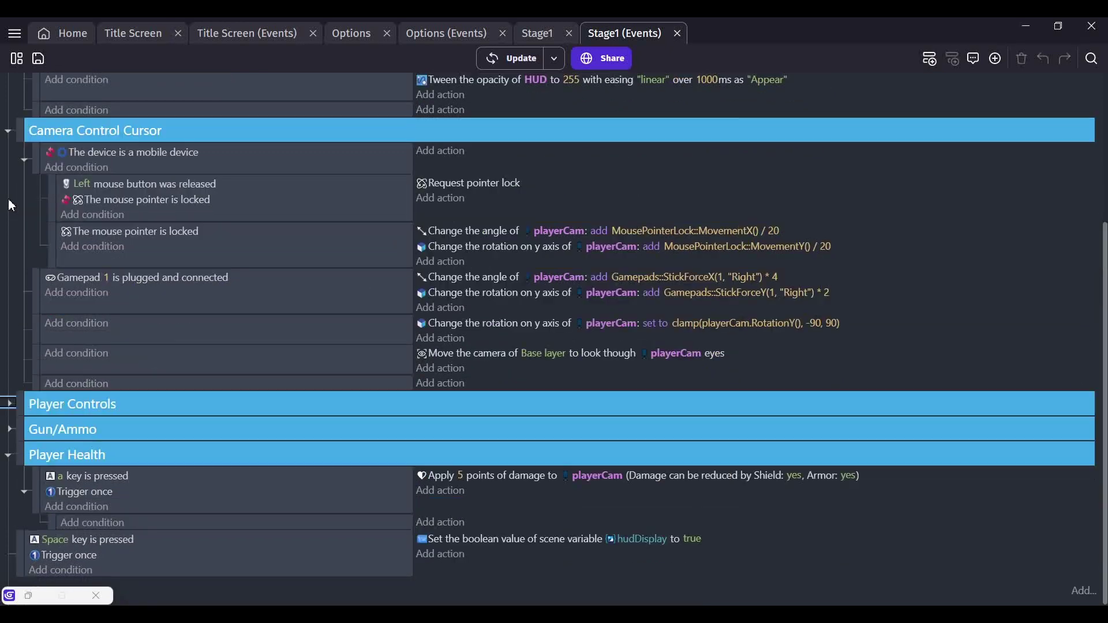
{"action": "left_click", "coordinate": [12, 431]}
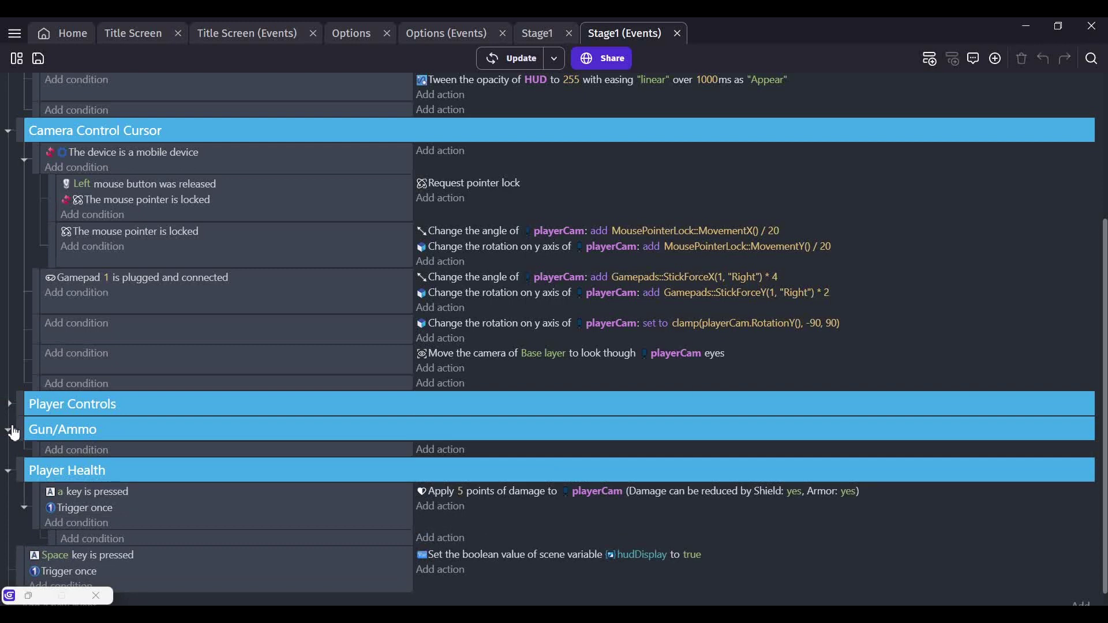
{"action": "left_click", "coordinate": [12, 431]}
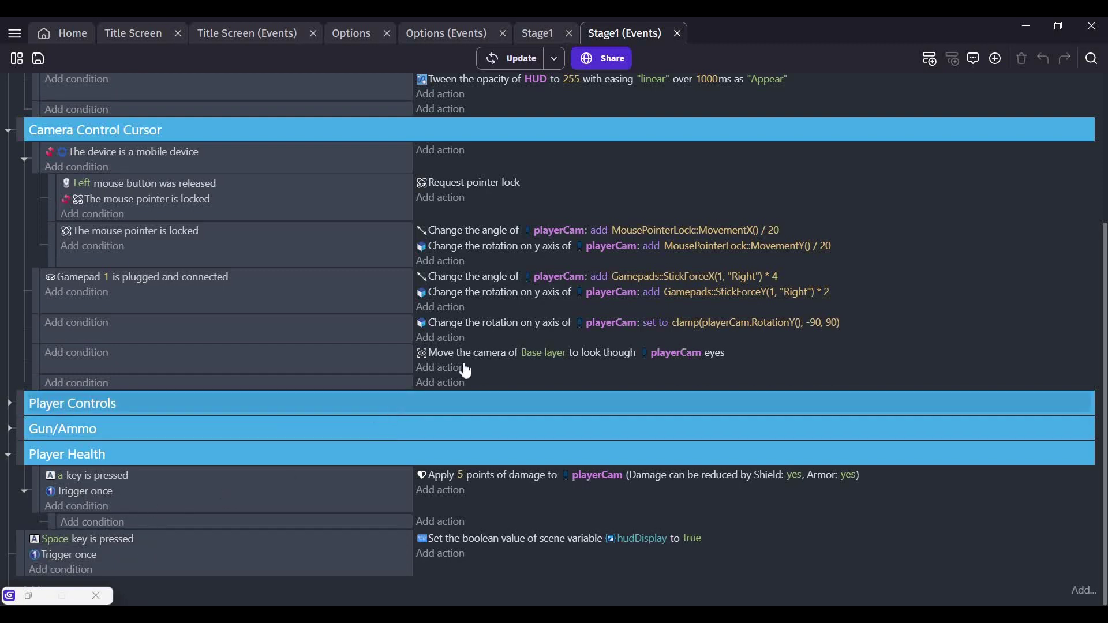
{"action": "left_click_drag", "start_coordinate": [1101, 252], "coordinate": [1101, 96]}
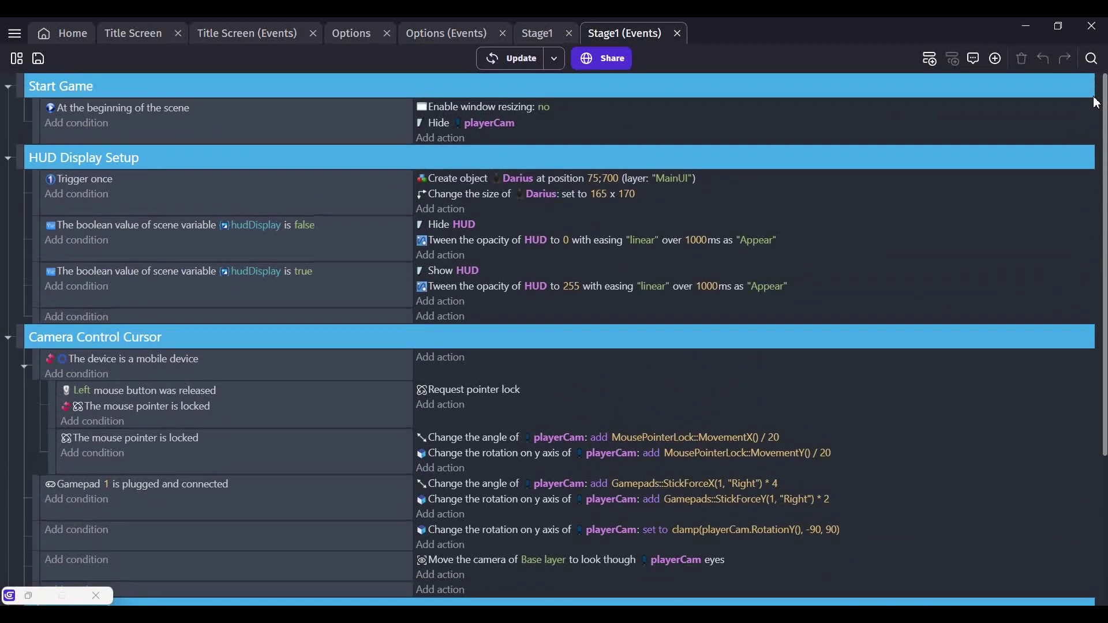
Step: Restore the running preview, start a new game and turn the view to look around the stage
{"action": "left_click", "coordinate": [28, 596]}
{"action": "left_click", "coordinate": [404, 305]}
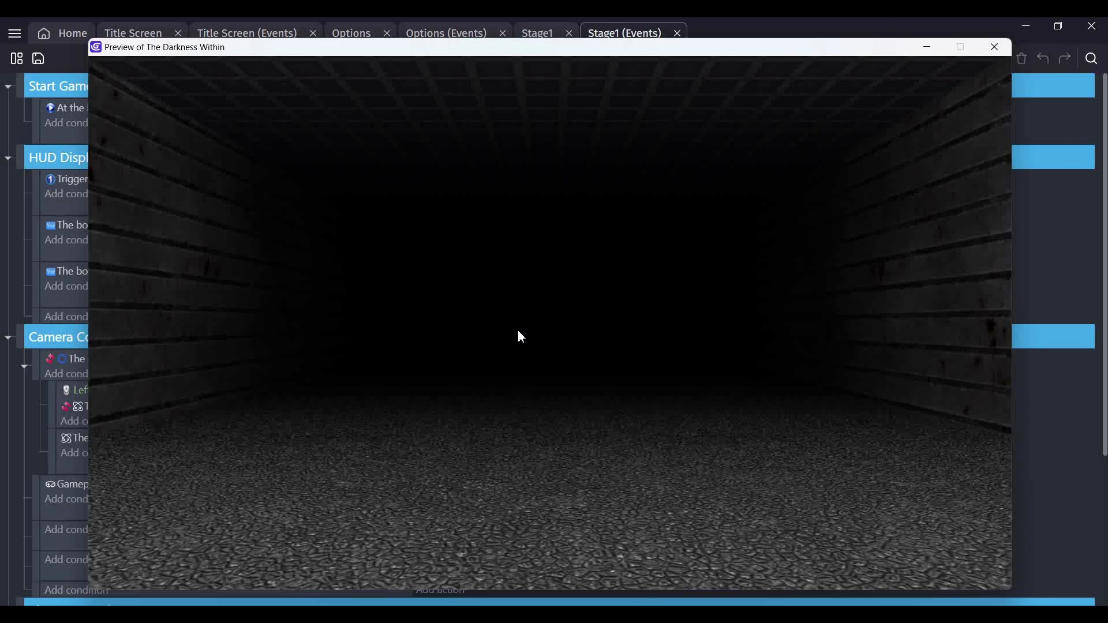
{"action": "key", "text": "Right"}
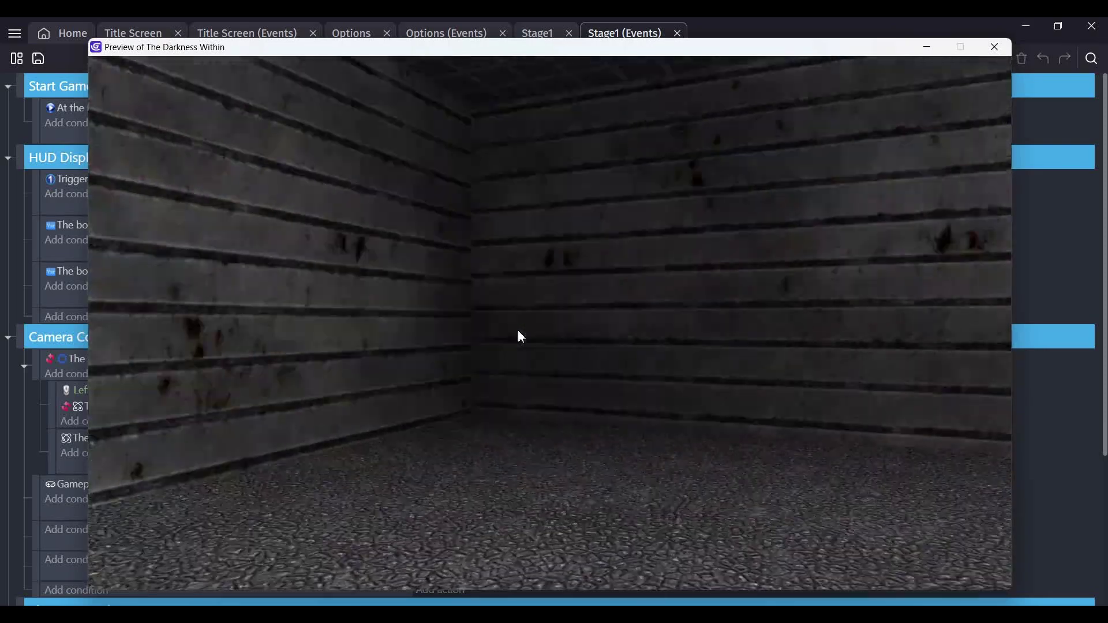